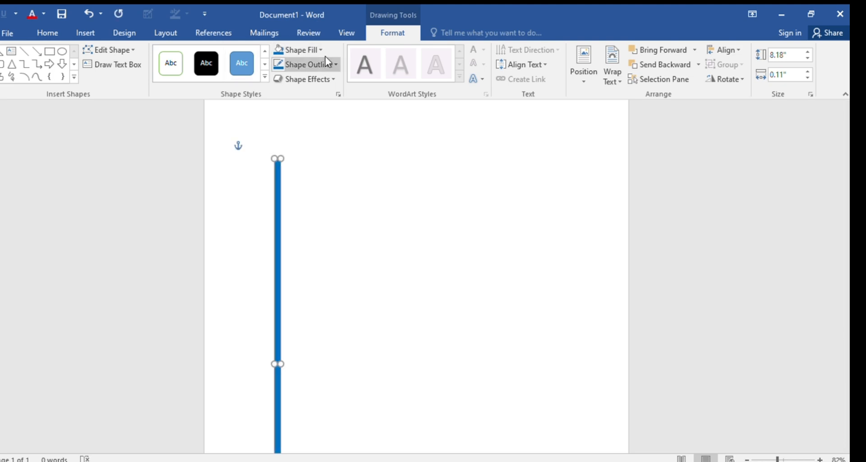
Insert a right triangle about 2.41" high and 3.76" wide beside the upper part of the blue pole.
click(348, 162)
click(85, 32)
click(170, 105)
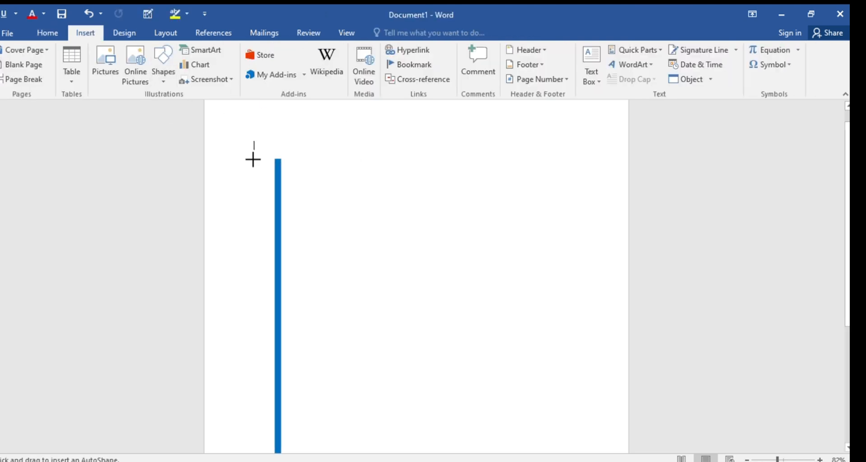
mouse_move(288, 172)
mouse_down()
mouse_move(431, 284)
mouse_move(461, 293)
mouse_move(458, 286)
mouse_up()
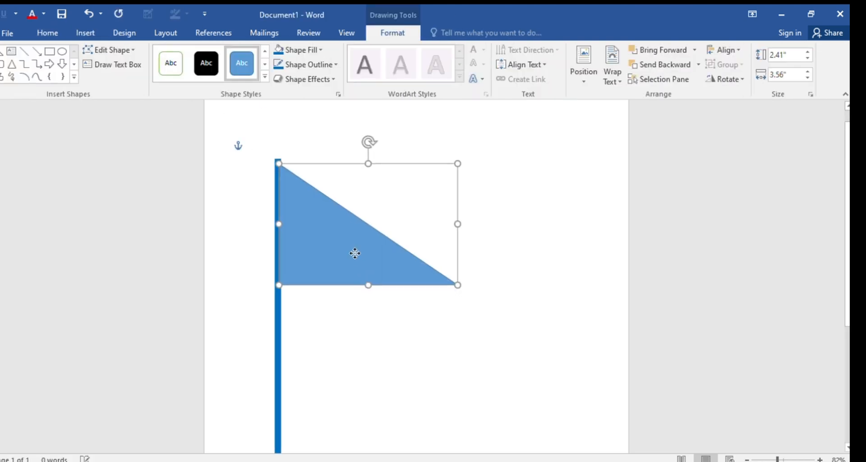
drag(458, 225, 467, 225)
Fill the triangle with red and remove its outline.
click(321, 50)
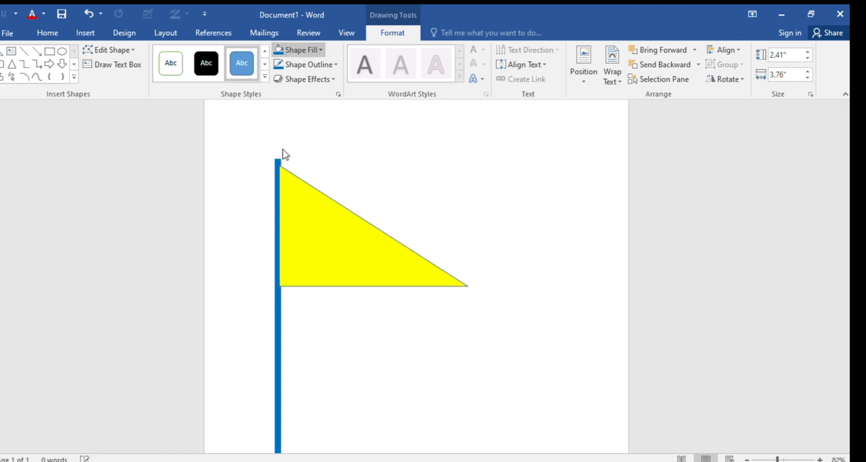
click(288, 151)
click(496, 253)
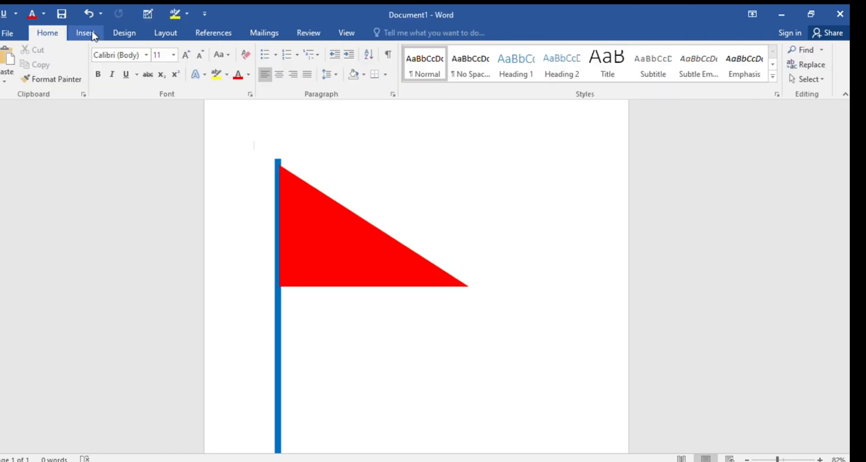
Draw a thin horizontal rectangle about 0.1" high and 5.16" wide above the red triangle.
click(85, 33)
click(209, 104)
mouse_move(290, 149)
mouse_down()
mouse_move(308, 160)
mouse_move(550, 156)
mouse_up()
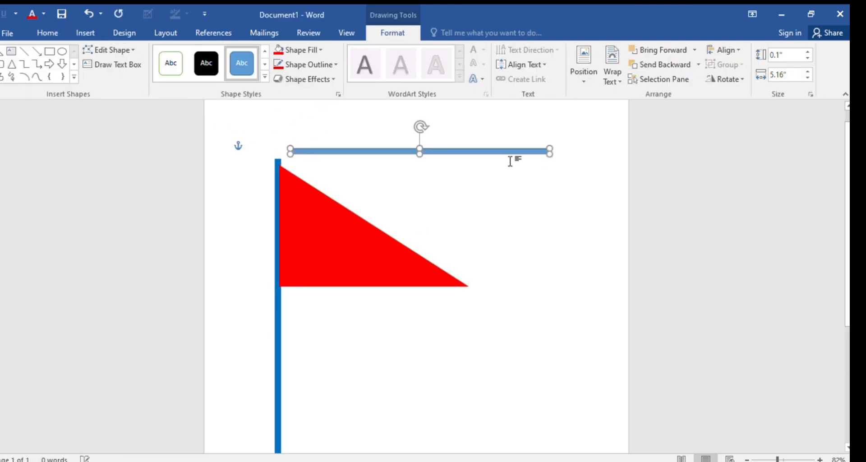
Rotate the thin bar to the triangle's slope, place it along the slanted edge and resize it to about 0.11" by 4.69".
drag(420, 126, 441, 120)
drag(414, 149, 396, 210)
drag(409, 190, 376, 220)
click(330, 142)
drag(304, 178, 306, 176)
drag(488, 294, 483, 295)
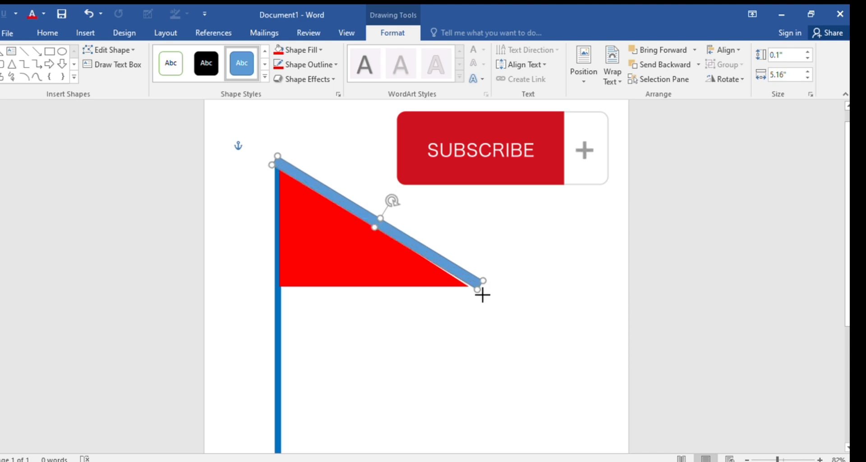
drag(301, 173, 303, 174)
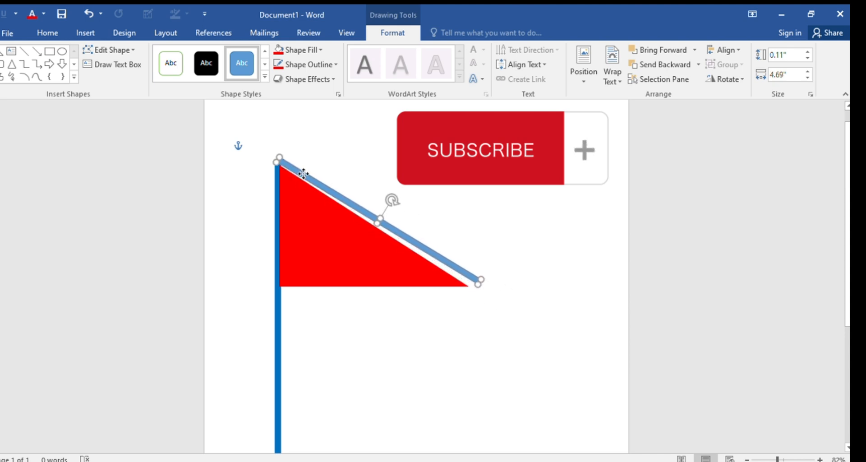
Move the red triangle up against the slanted bar and nudge the bar toward the pole.
click(374, 243)
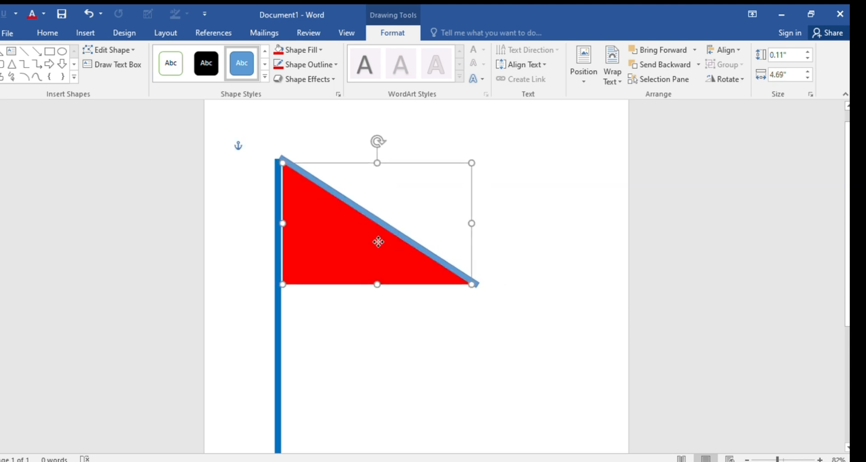
click(396, 234)
click(382, 221)
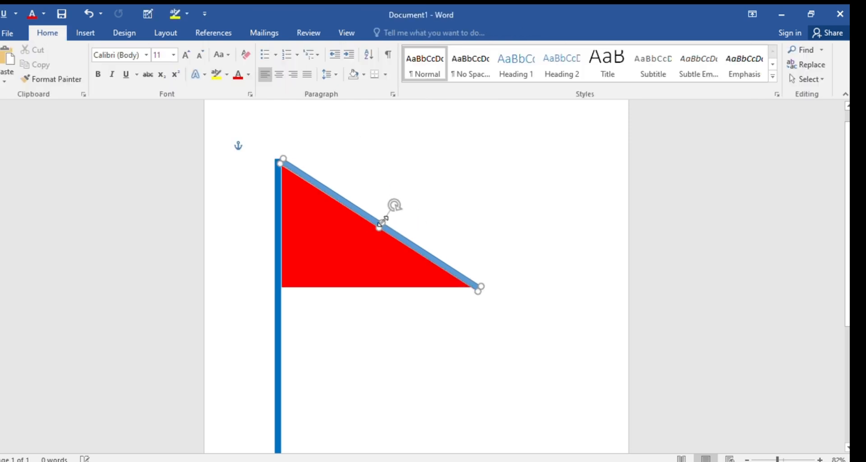
click(362, 212)
key(Left)
key(Left)
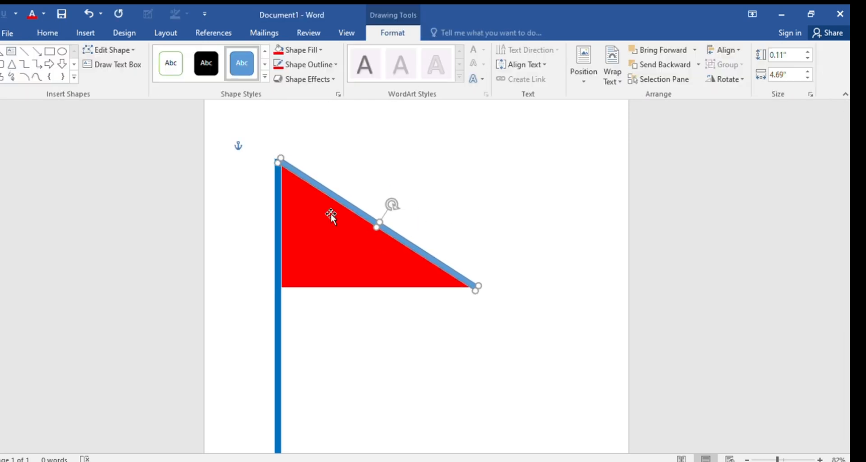
Nudge the slanted bar further toward the pole so its upper end meets the pole's top.
click(320, 176)
click(314, 182)
click(346, 158)
click(313, 183)
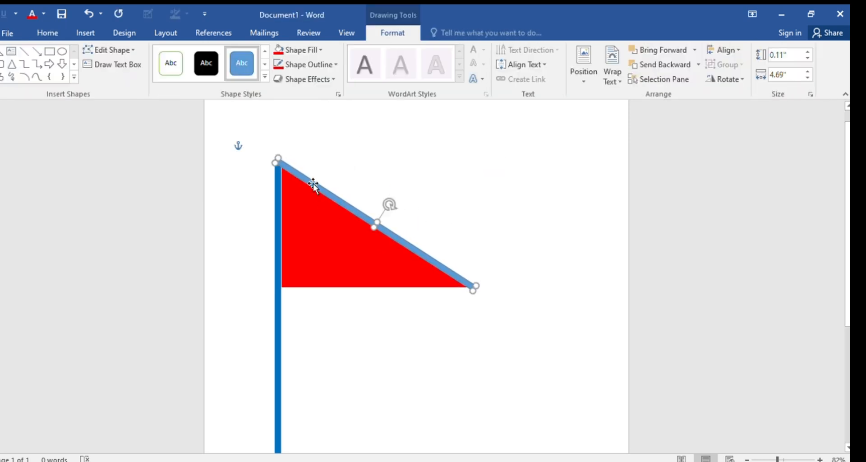
click(308, 182)
click(345, 160)
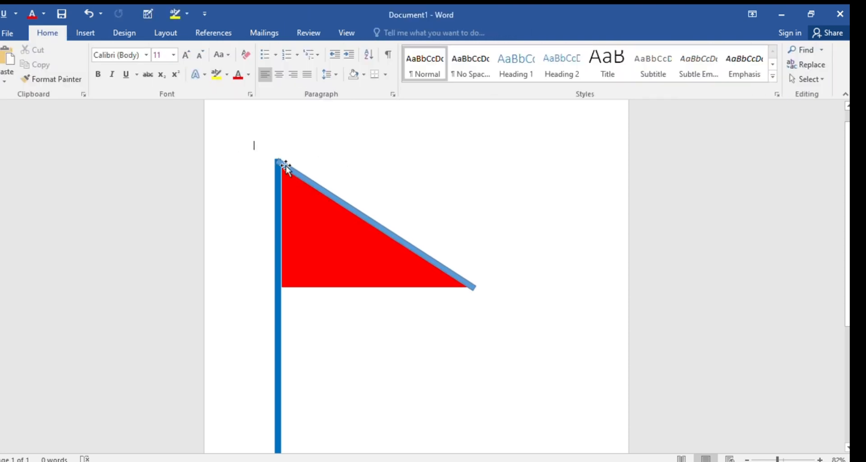
mouse_move(473, 291)
mouse_down()
mouse_move(488, 288)
mouse_move(480, 294)
mouse_up()
key(ctrl+z)
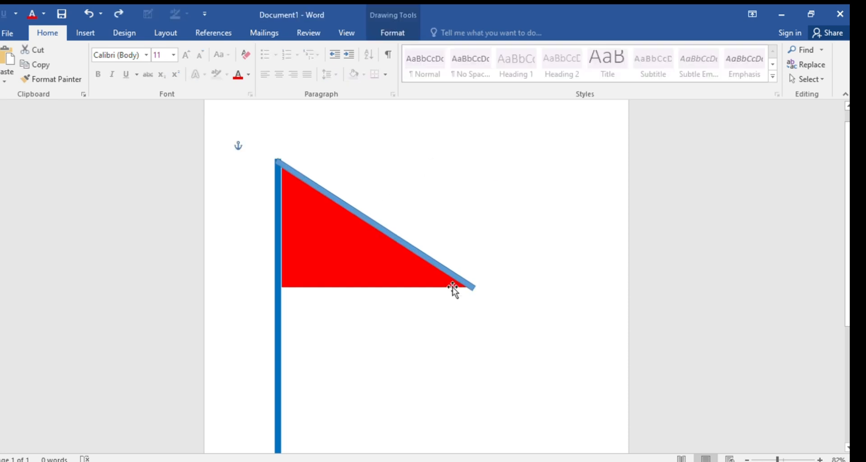
Reposition the red triangle so it fits between the pole and the slanted bar.
click(499, 344)
click(444, 269)
drag(335, 238, 333, 238)
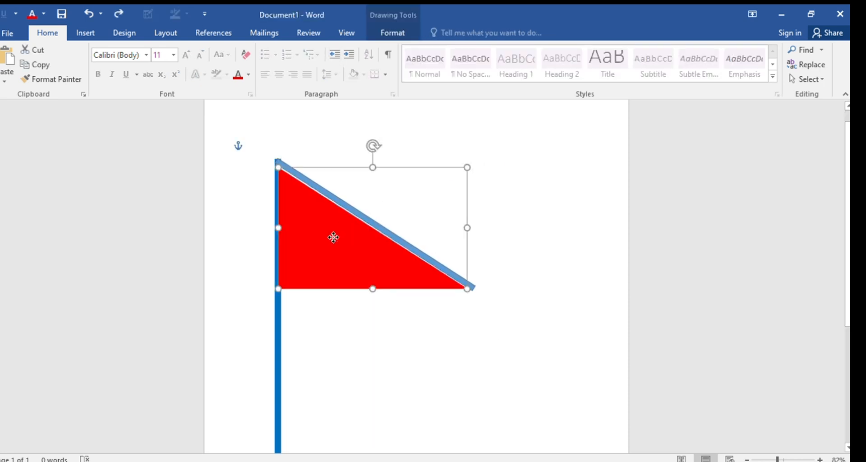
click(342, 359)
click(317, 263)
click(341, 351)
click(303, 263)
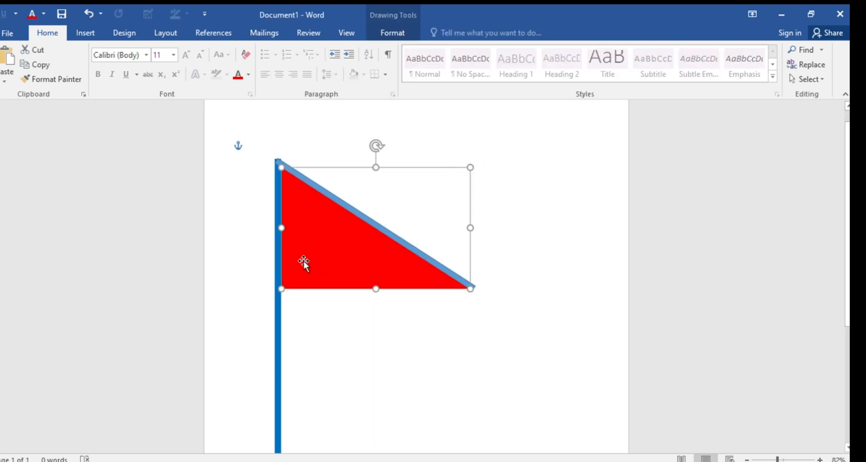
Colour the slanted bar the same blue as the pole.
click(387, 410)
key(ctrl+z)
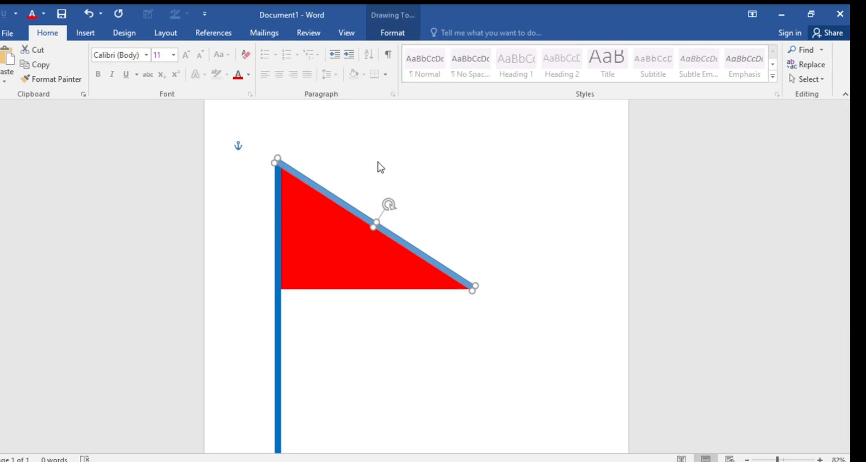
key(ctrl+y)
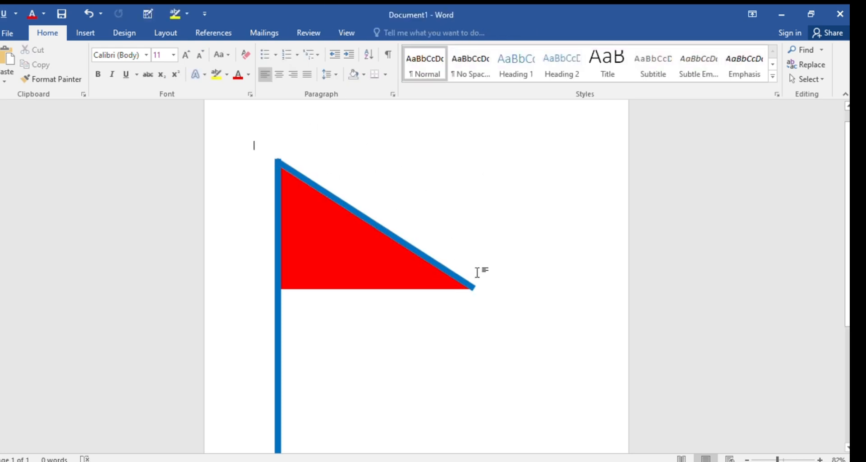
Draw a horizontal bar about 0.1" by 3.94" along the red triangle's bottom edge and colour it the pole's blue.
click(85, 33)
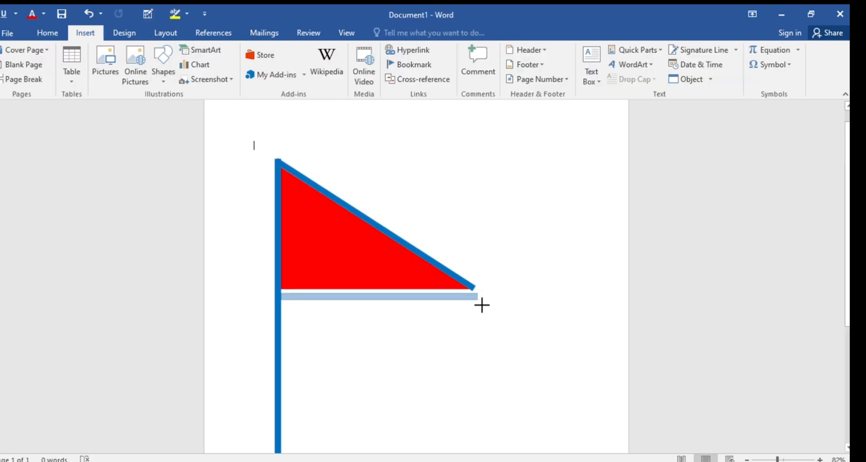
drag(482, 305, 482, 305)
drag(429, 299, 429, 293)
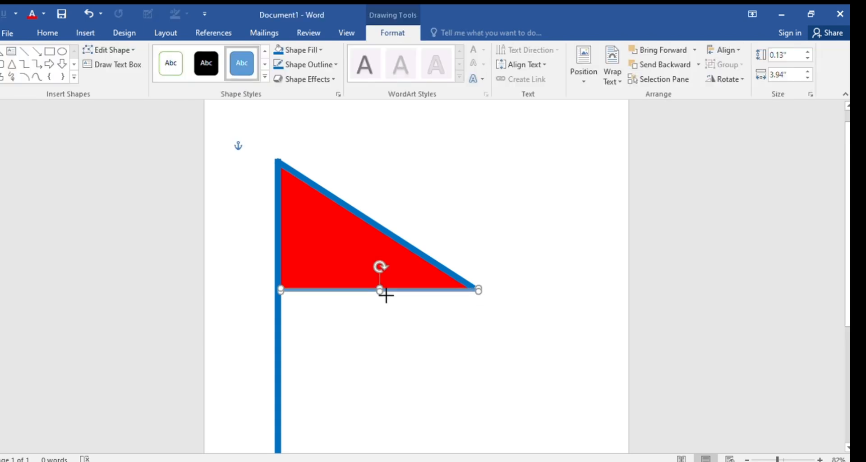
click(504, 213)
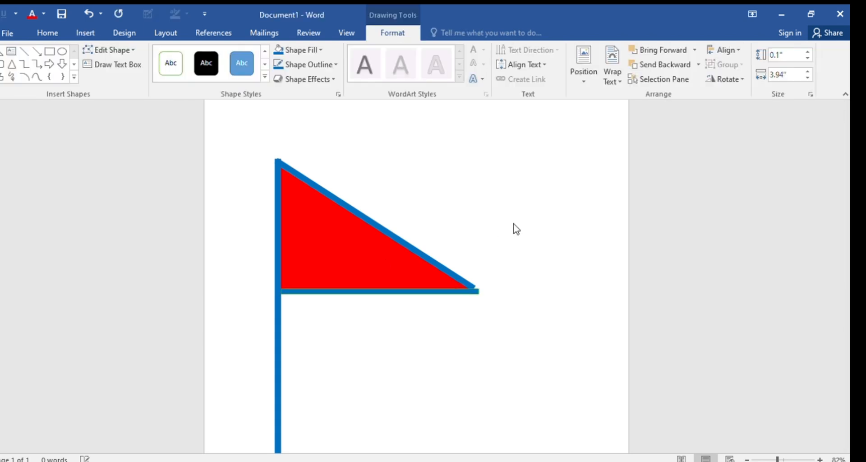
Resize the slanted bar to about 0.09" by 4.72" so its tip meets the end of the horizontal bar.
click(475, 286)
click(495, 272)
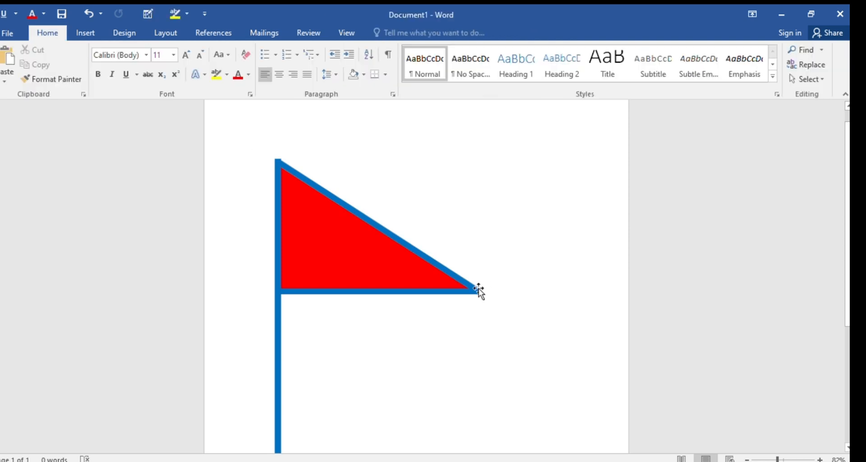
click(475, 289)
click(480, 298)
click(464, 280)
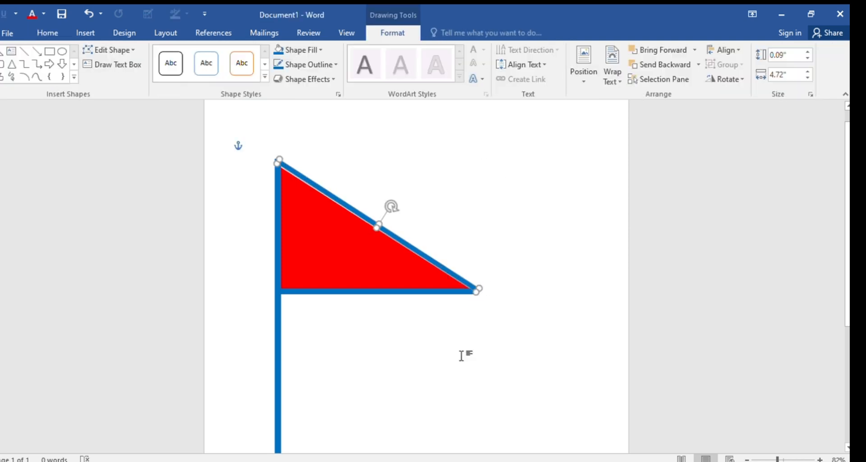
click(472, 333)
Insert a second right triangle about 3.18" high and 6.1" wide below the first, against the pole.
click(124, 33)
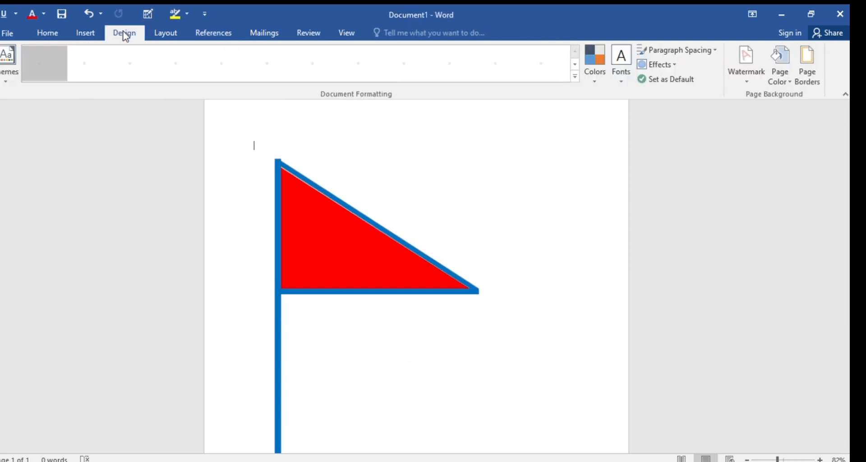
click(86, 32)
click(164, 78)
click(166, 112)
scroll(299, 309, down, 2)
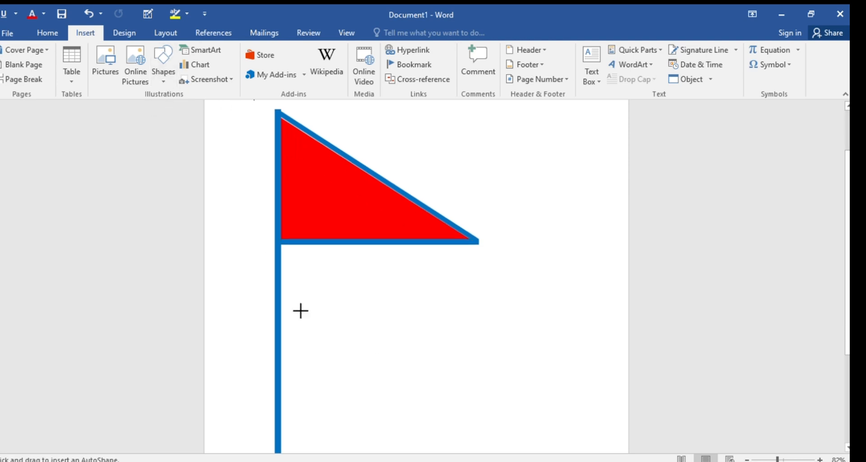
drag(283, 255, 593, 420)
drag(350, 351, 347, 338)
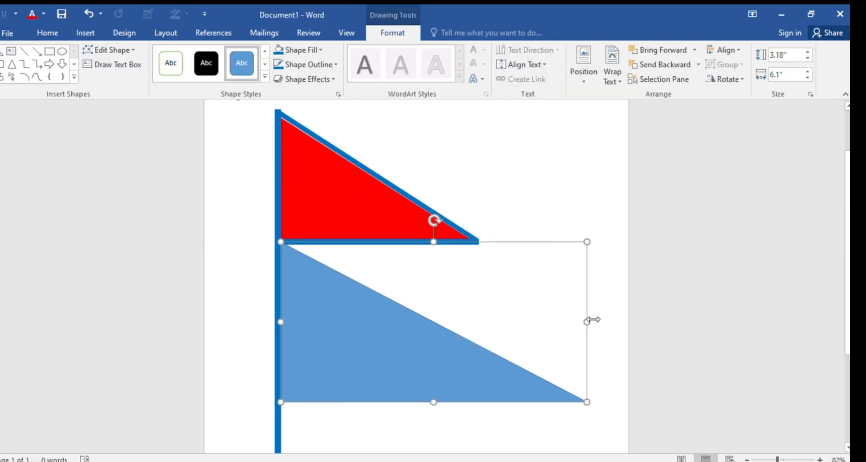
Resize the lower triangle to about 2.53" high and 4.99" wide.
click(576, 319)
click(507, 374)
drag(587, 341, 548, 346)
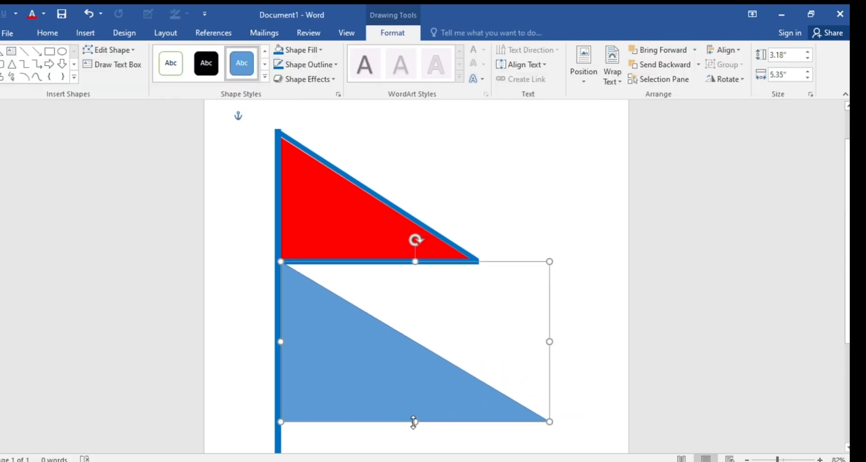
drag(413, 422, 425, 391)
drag(550, 325, 531, 333)
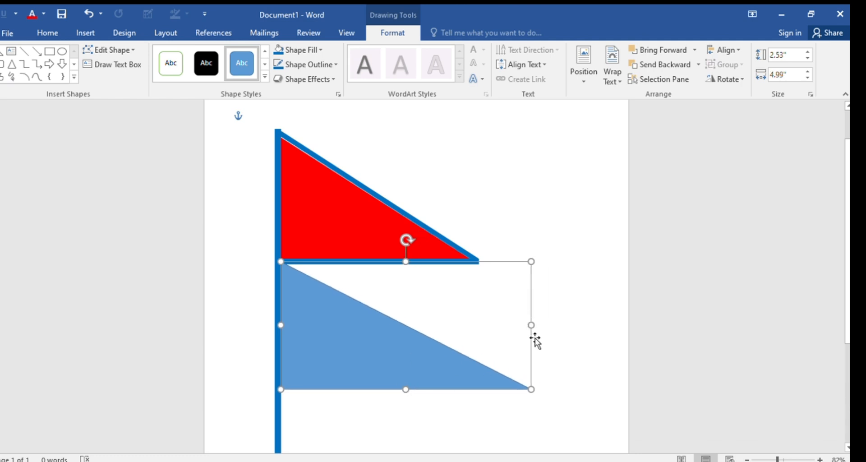
Fill the lower triangle with red, remove its outline and narrow it slightly.
right_click(390, 328)
click(419, 289)
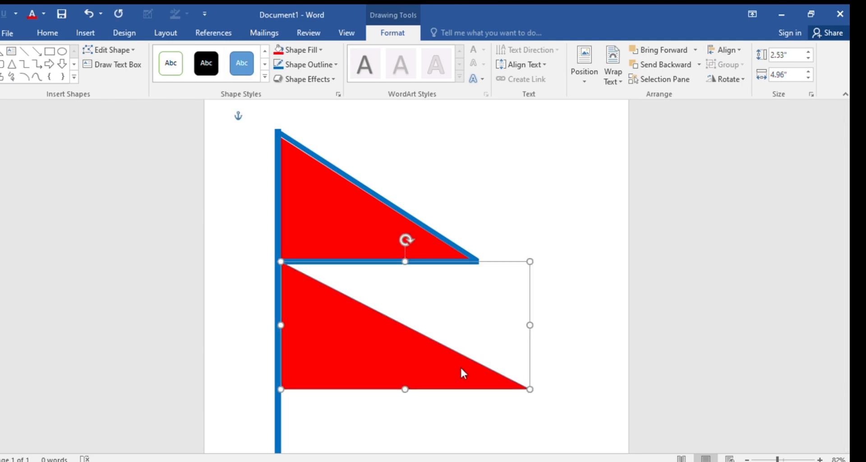
right_click(459, 366)
click(500, 325)
drag(529, 324, 523, 331)
click(573, 347)
Draw a thin bar about 0.13" by 5.05" and rotate it along the lower triangle's slanted edge.
click(85, 33)
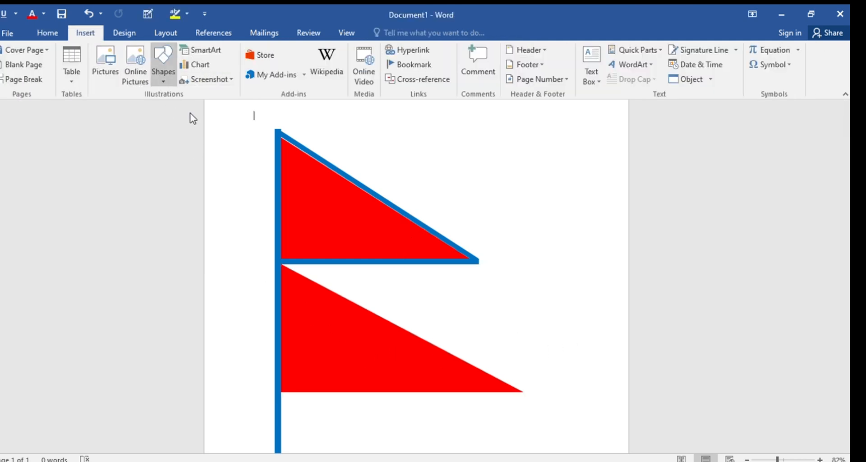
mouse_move(311, 276)
mouse_down()
mouse_move(547, 282)
mouse_move(560, 272)
mouse_up()
mouse_move(436, 247)
mouse_down()
mouse_move(446, 250)
mouse_move(397, 324)
mouse_move(406, 325)
mouse_up()
drag(508, 378, 529, 387)
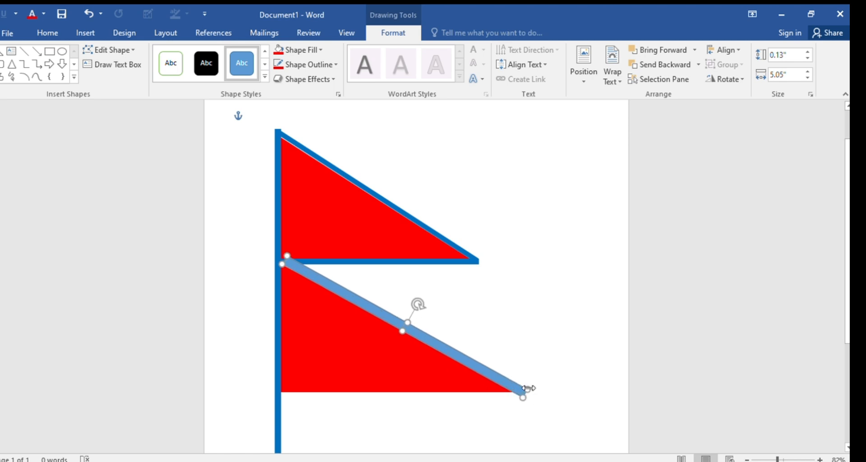
Align the lower slanted bar and triangle with the pole and lengthen the bar to about 5.48".
click(310, 292)
click(574, 308)
drag(316, 278, 311, 280)
click(514, 335)
click(329, 290)
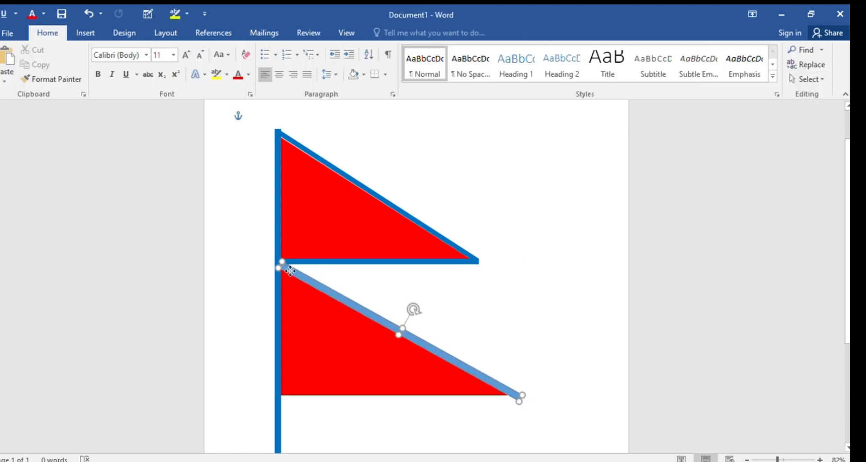
Colour the lower slanted bar the same blue as the pole.
click(366, 303)
click(363, 310)
key(F4)
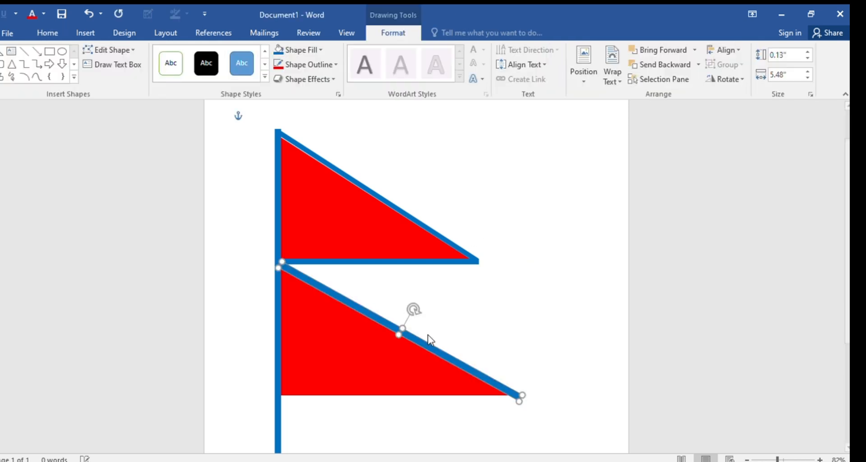
Resize the lower slanted bar to about 0.12" by 5.39" so it ends at the triangle's tip.
click(495, 249)
click(526, 341)
click(518, 397)
mouse_move(521, 395)
mouse_down()
mouse_move(511, 390)
mouse_move(519, 390)
mouse_up()
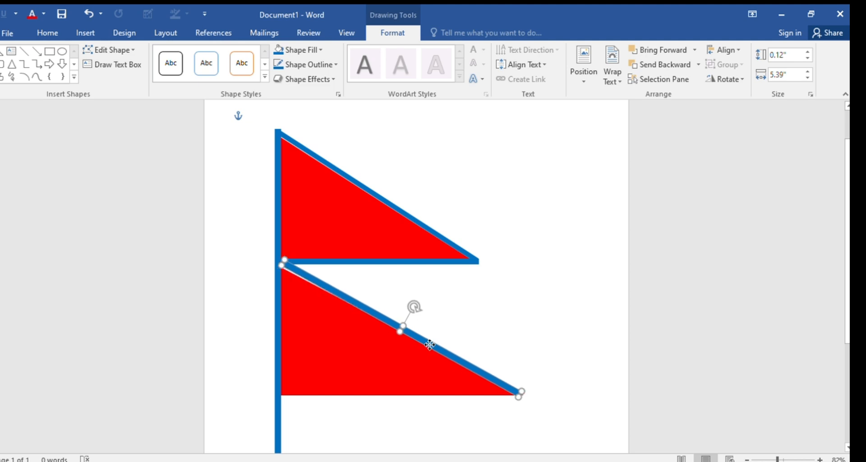
Move the lower slanted bar and the lower red triangle up so they fit against the upper pennant's bottom border.
click(382, 359)
click(550, 378)
click(522, 391)
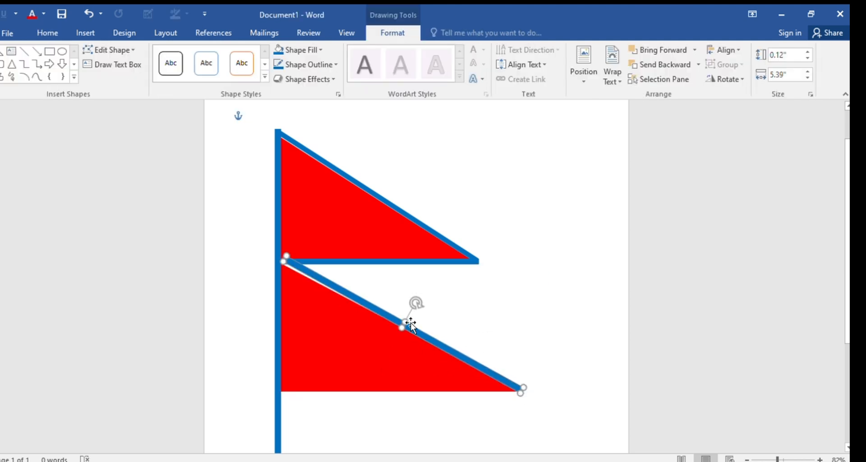
click(349, 434)
drag(323, 339, 323, 336)
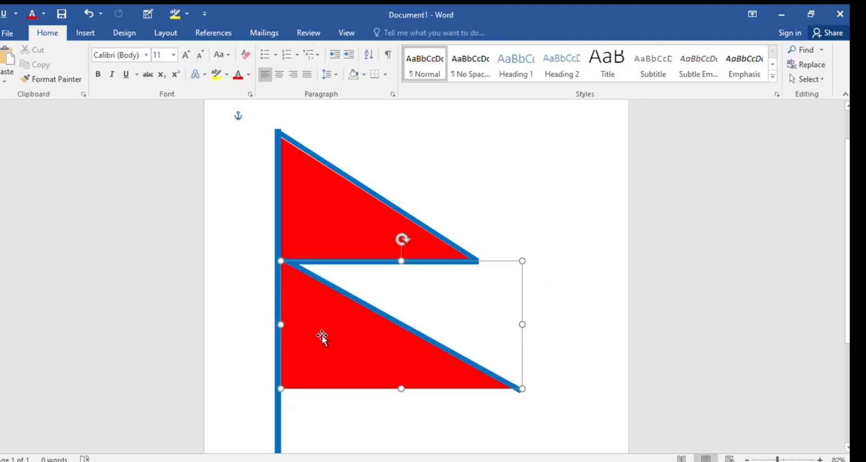
Move the lower slanted bar and the lower red triangle slightly down so they sit just beneath the upper pennant's bottom border.
click(374, 296)
drag(331, 285, 330, 288)
click(372, 308)
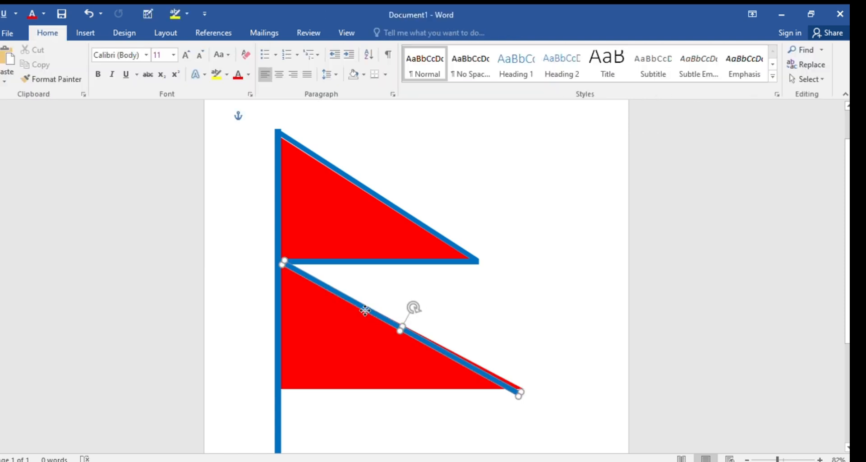
drag(365, 310, 362, 306)
click(514, 393)
drag(518, 391, 522, 391)
drag(383, 377, 390, 389)
click(266, 296)
drag(314, 275, 312, 283)
click(505, 337)
drag(383, 380, 377, 375)
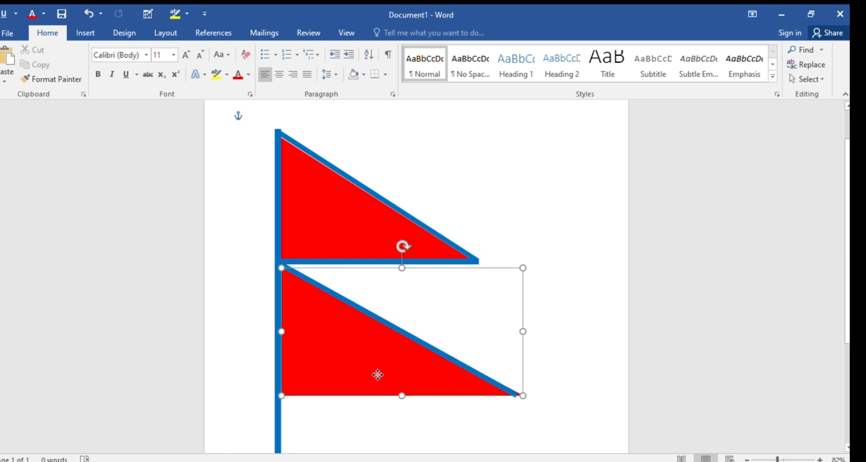
Shift the lower red triangle against the pole and narrow it to about 4.71" so it stays within the slanted bar.
click(561, 300)
click(482, 391)
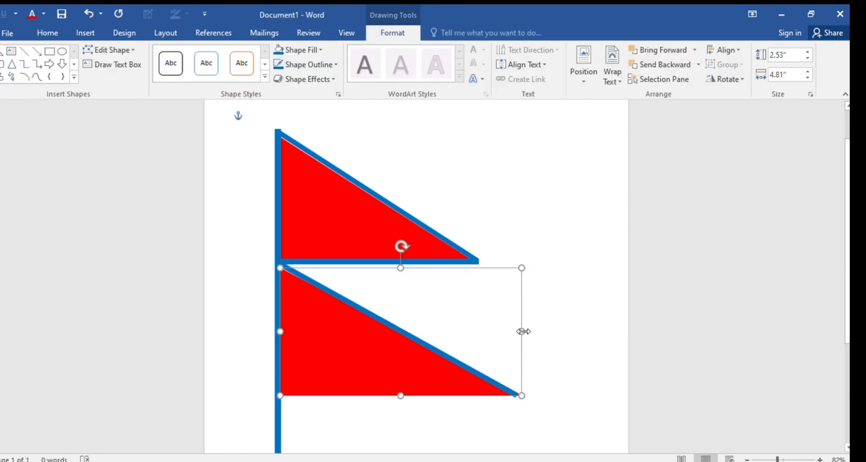
click(569, 389)
drag(523, 338, 513, 332)
click(492, 388)
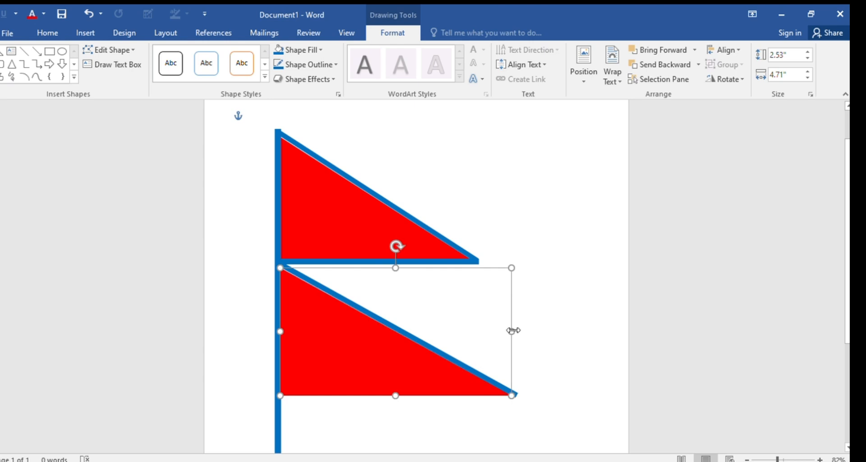
click(549, 354)
Draw a thin horizontal bar about 0.1" by 4.97" along the lower triangle's bottom edge and colour it the same blue as the pole.
scroll(267, 358, down, 1)
click(84, 32)
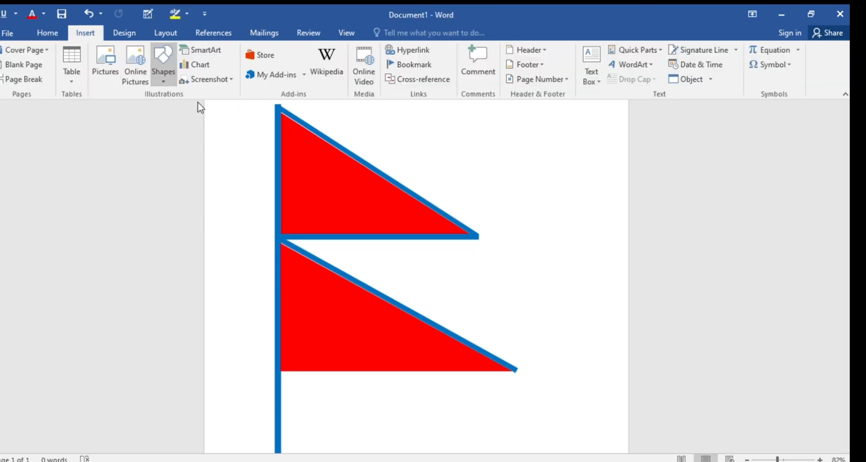
drag(510, 384, 533, 383)
right_click(527, 374)
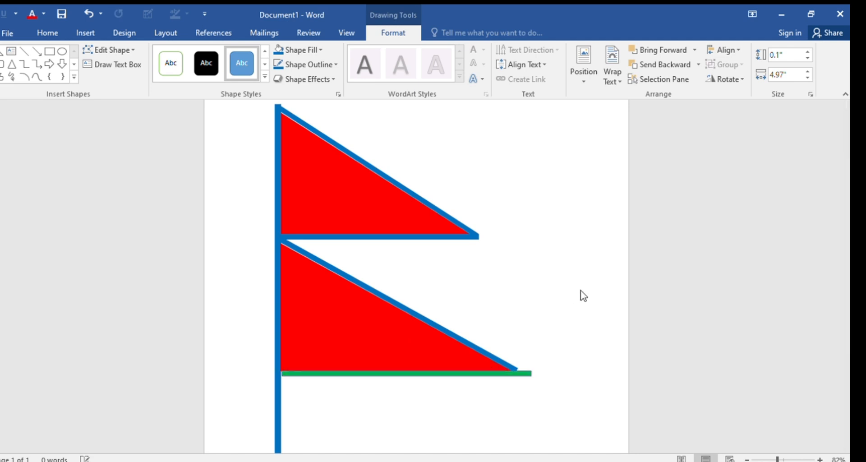
click(596, 292)
right_click(527, 374)
click(607, 307)
click(586, 322)
Shorten the lower pennant's bottom bar and adjust its thickness so it ends at the triangle's tip.
click(528, 397)
drag(532, 401, 522, 401)
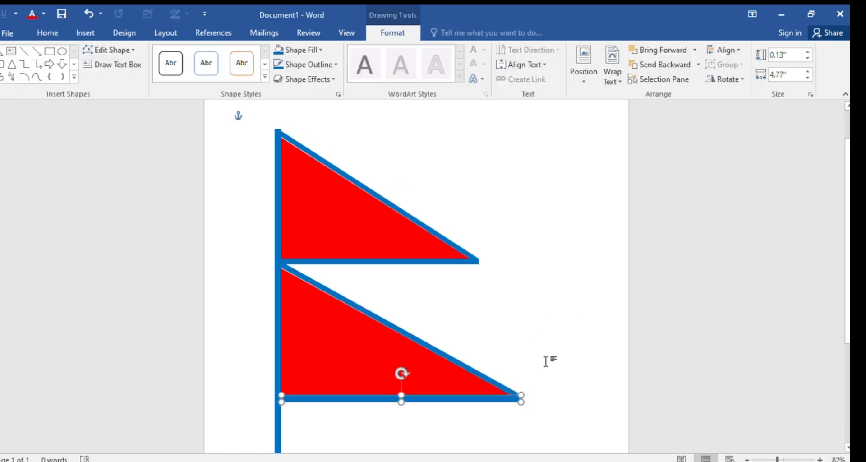
click(547, 359)
click(518, 398)
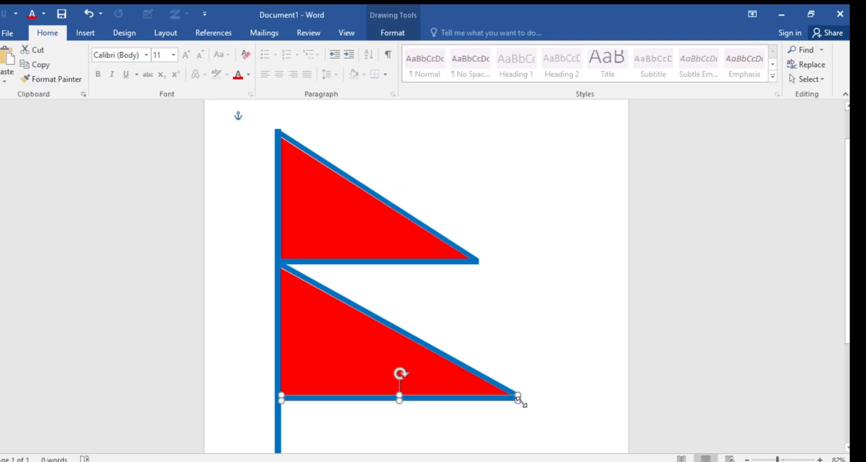
click(540, 361)
Extend the lower slanted bar past the triangle's tip and fit the bottom bar between the pole and that tip.
click(515, 392)
drag(518, 394, 523, 396)
click(524, 392)
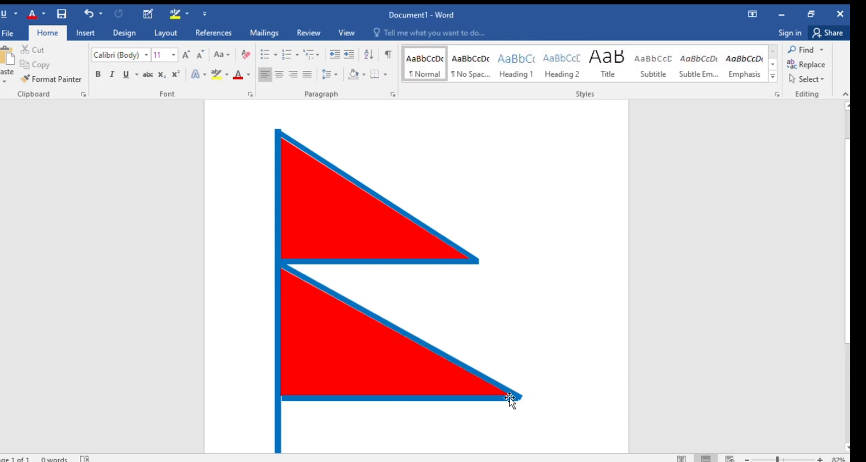
click(510, 398)
click(525, 406)
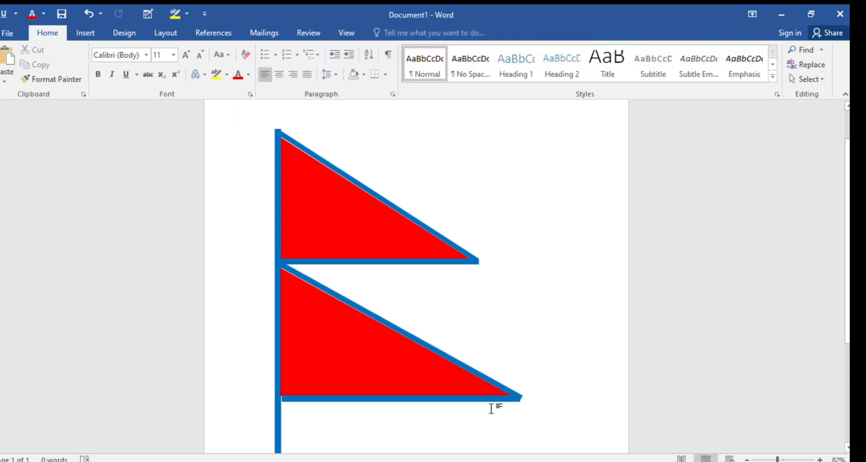
click(527, 404)
click(522, 377)
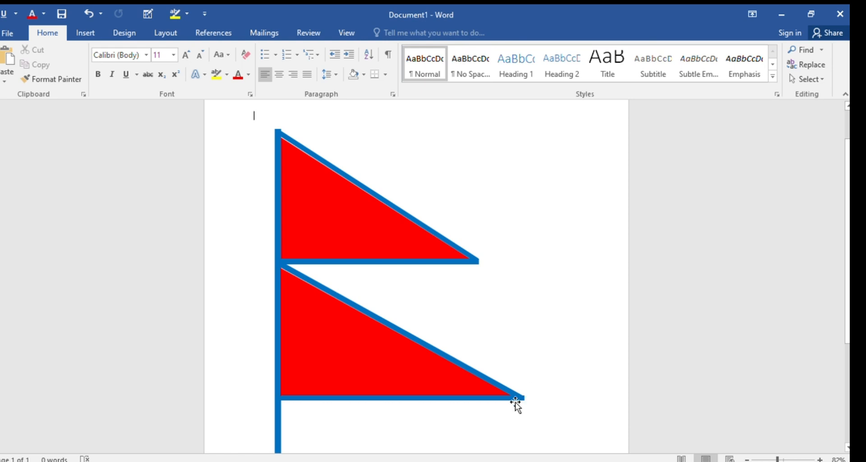
click(514, 399)
click(518, 367)
Thicken and slightly lengthen the lower slanted bar so it closes the corner with the bottom bar.
scroll(443, 355, down, 1)
click(443, 354)
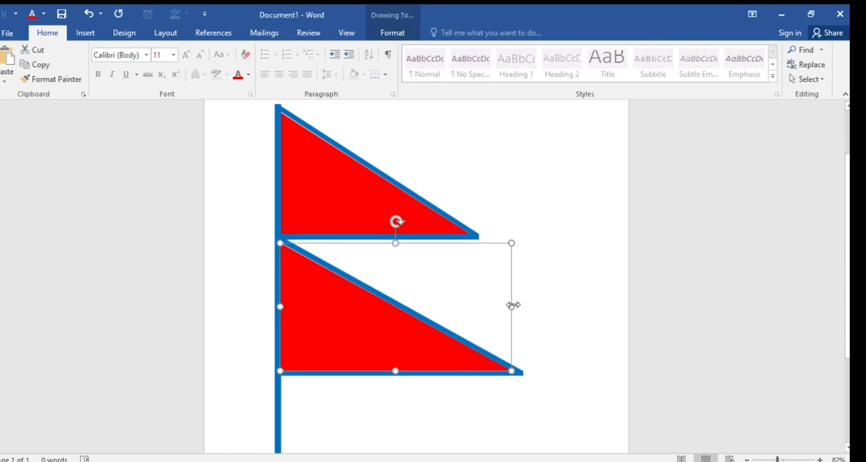
click(524, 373)
click(512, 330)
scroll(512, 330, up, 1)
click(521, 394)
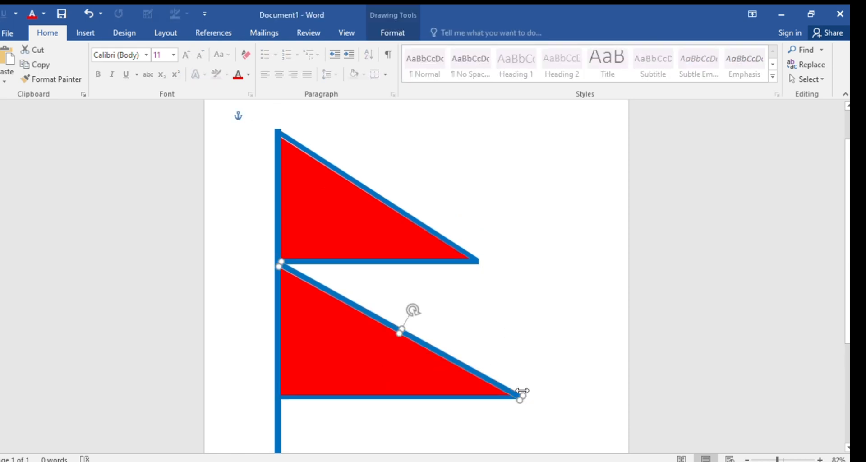
click(513, 357)
click(513, 399)
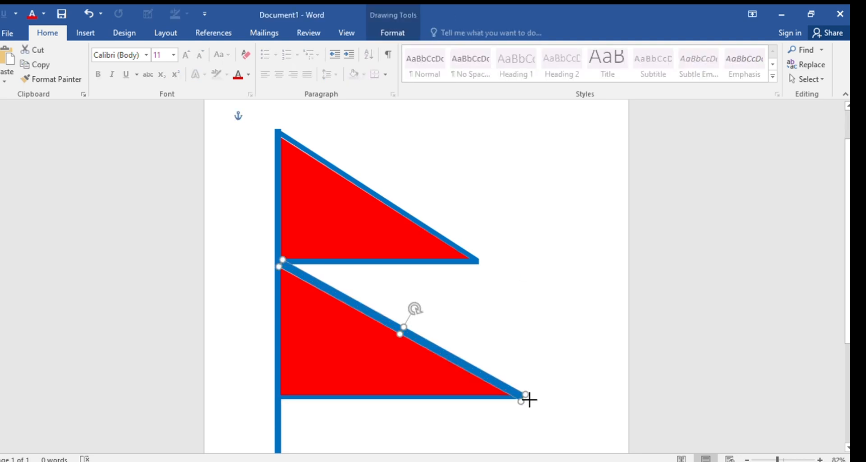
click(519, 345)
Draw a crescent moon about 0.71" high and 0.39" wide inside the upper red triangle.
scroll(512, 414, down, 2)
scroll(496, 392, down, 2)
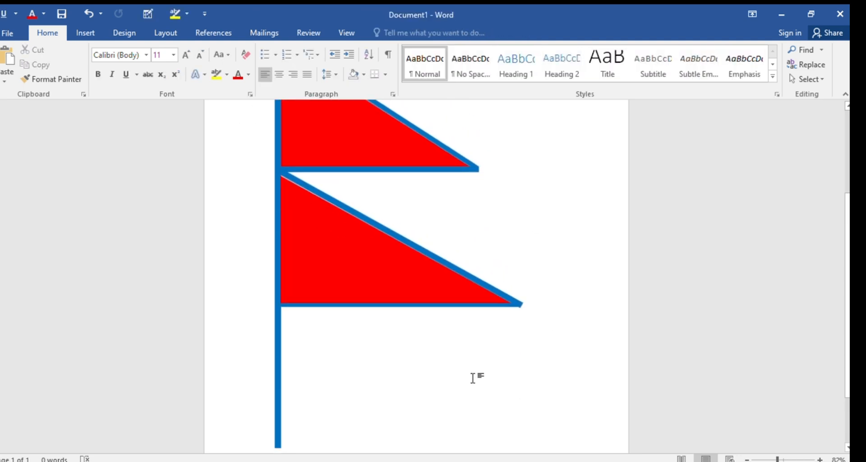
scroll(473, 377, up, 3)
click(85, 33)
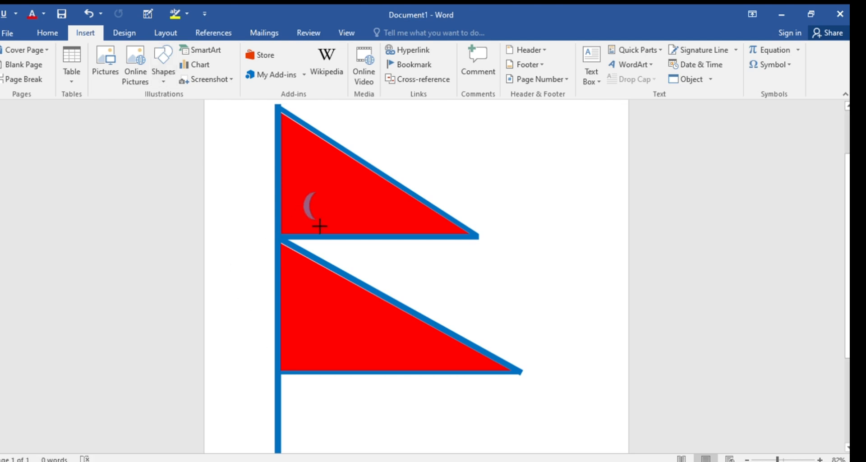
drag(319, 226, 316, 228)
click(312, 198)
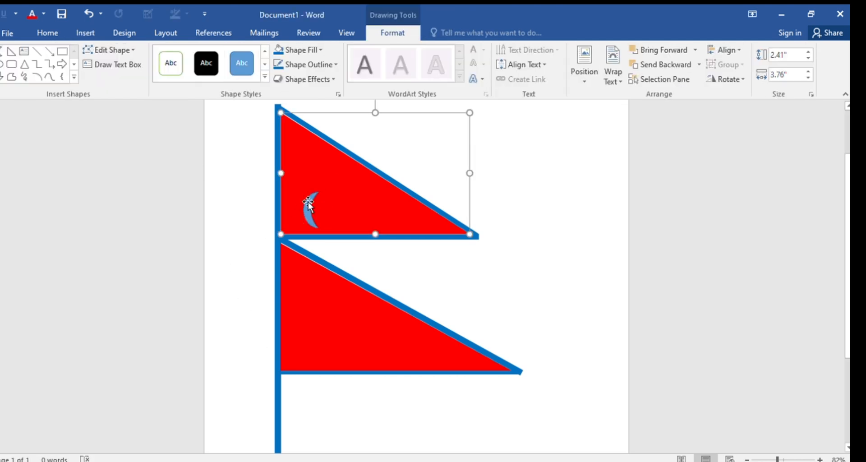
click(308, 204)
drag(311, 171, 326, 197)
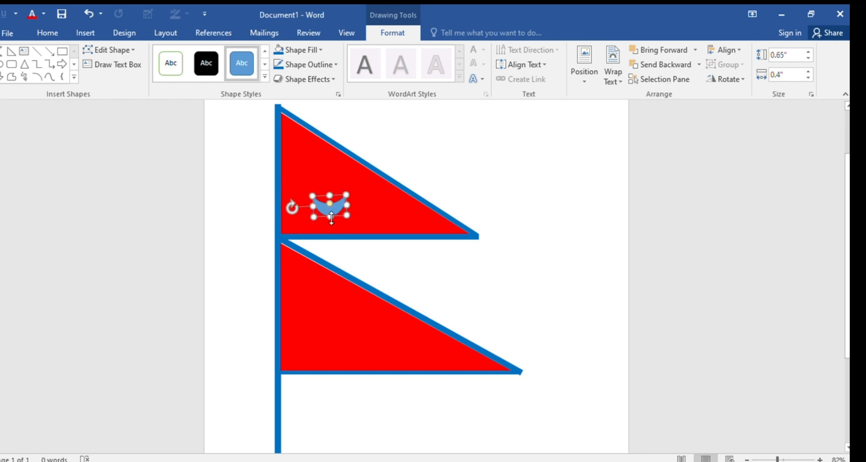
key(ctrl+z)
text(z)
key(ctrl+z)
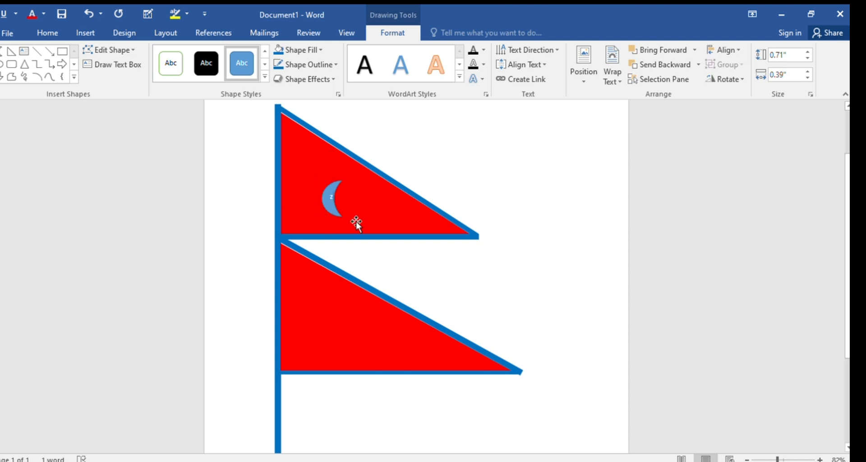
key(ctrl+z)
key(ctrl+z)
key(ctrl+z)
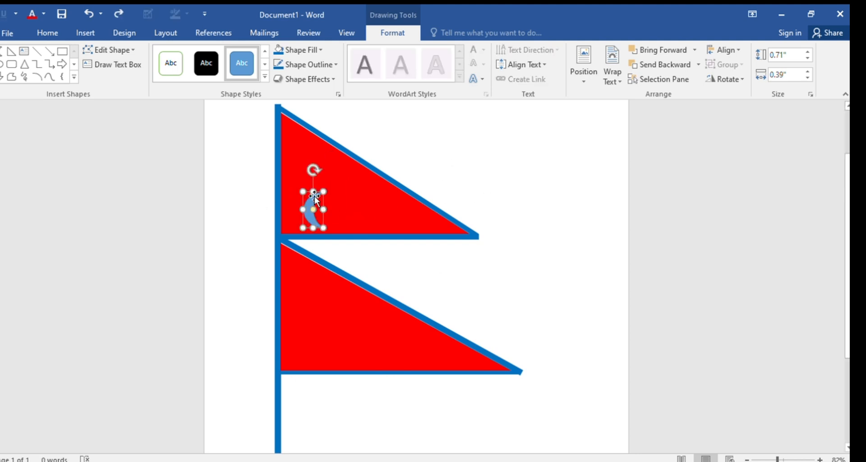
Rotate the crescent so its horns point up, place it in the upper pennant and colour it white.
drag(315, 167, 326, 197)
click(391, 166)
click(330, 224)
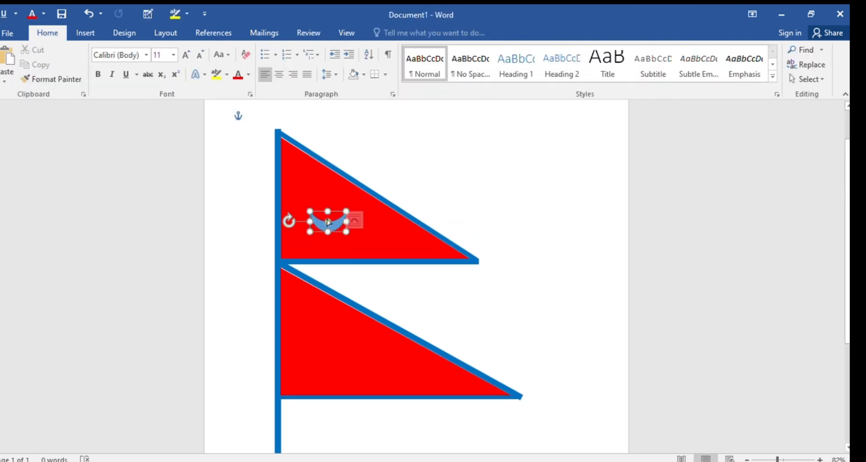
click(319, 49)
click(277, 78)
click(232, 174)
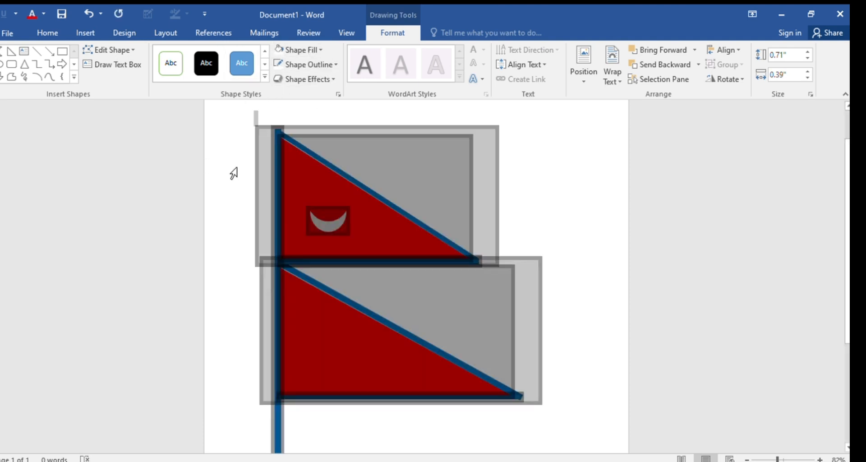
Draw a many-pointed star about 0.47" by 0.47" over the crescent and colour it white.
click(85, 32)
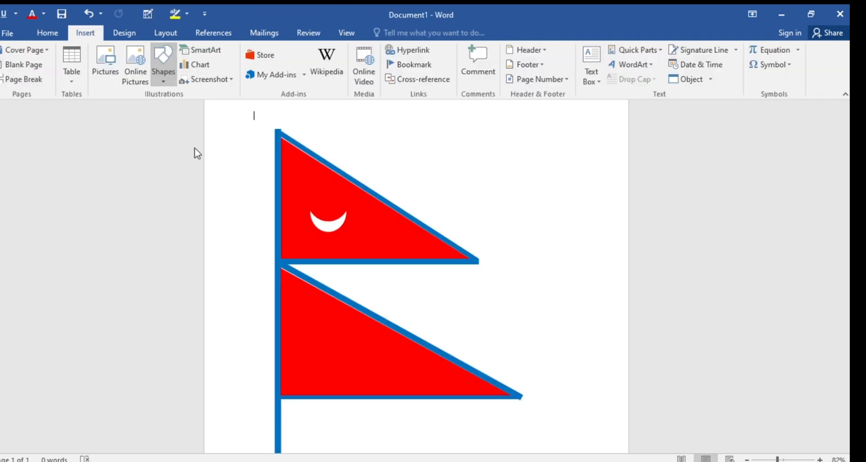
mouse_move(460, 170)
mouse_down()
mouse_move(487, 197)
mouse_move(331, 221)
mouse_up()
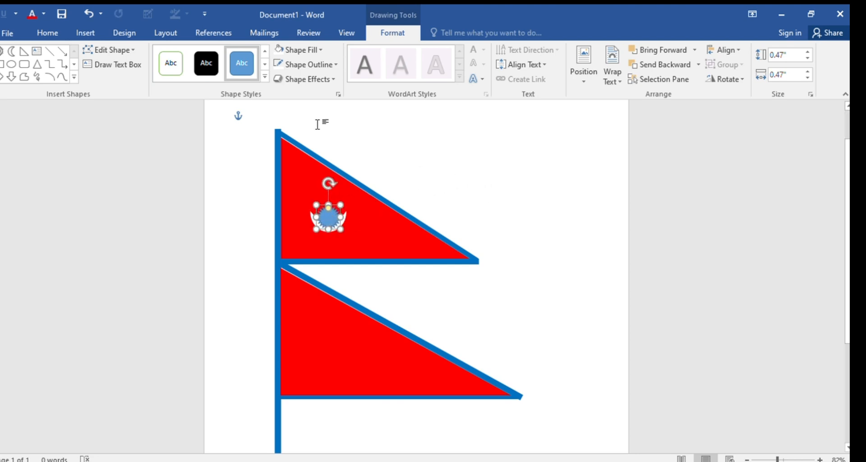
click(298, 49)
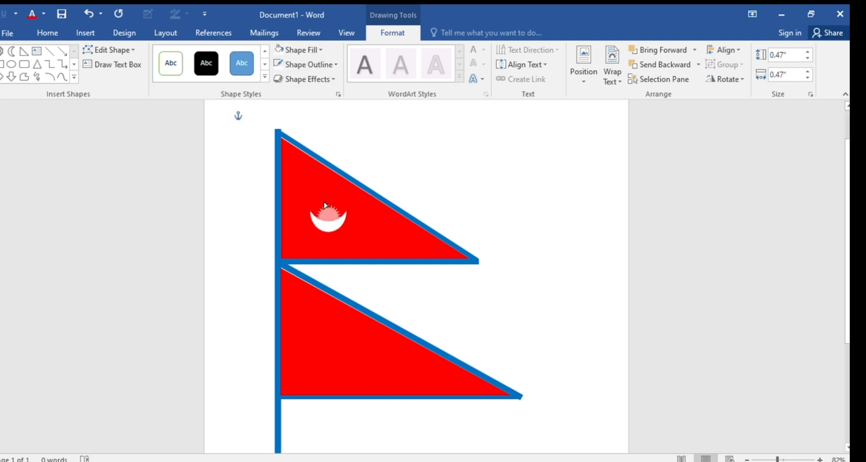
click(431, 192)
Draw a many-pointed sun about 0.67" high and 0.58" wide inside the lower red triangle and colour it white.
click(85, 33)
click(160, 80)
click(265, 387)
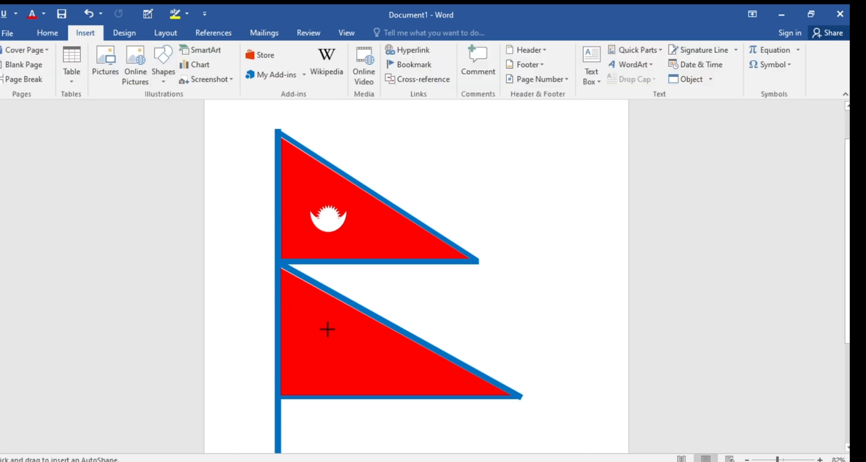
drag(351, 361, 351, 358)
click(298, 50)
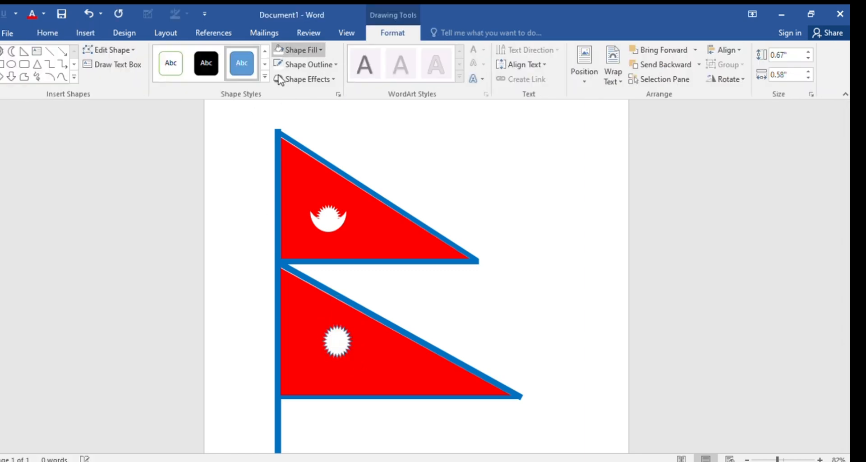
click(437, 310)
Shorten the pole from its lower end so it stops a little below the lower pennant.
scroll(271, 421, down, 3)
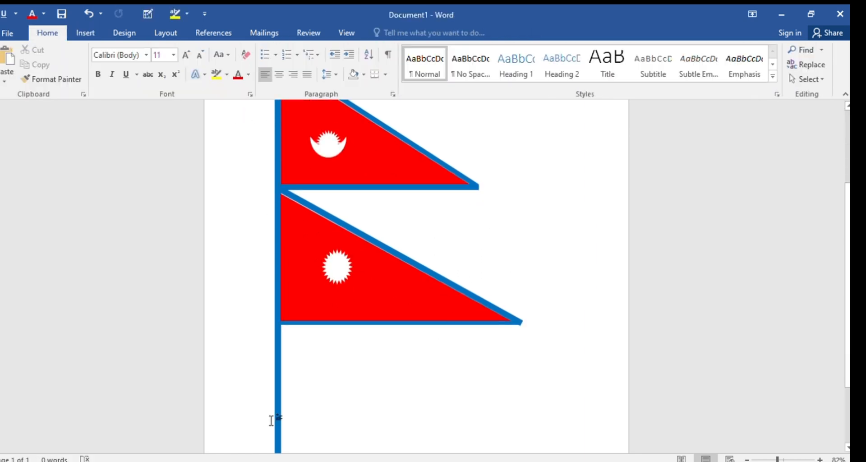
scroll(275, 426, up, 2)
scroll(279, 411, down, 5)
click(280, 393)
drag(280, 393, 283, 319)
scroll(282, 318, up, 7)
scroll(289, 352, down, 1)
mouse_move(277, 435)
mouse_down()
mouse_move(278, 423)
mouse_move(278, 435)
mouse_up()
click(347, 428)
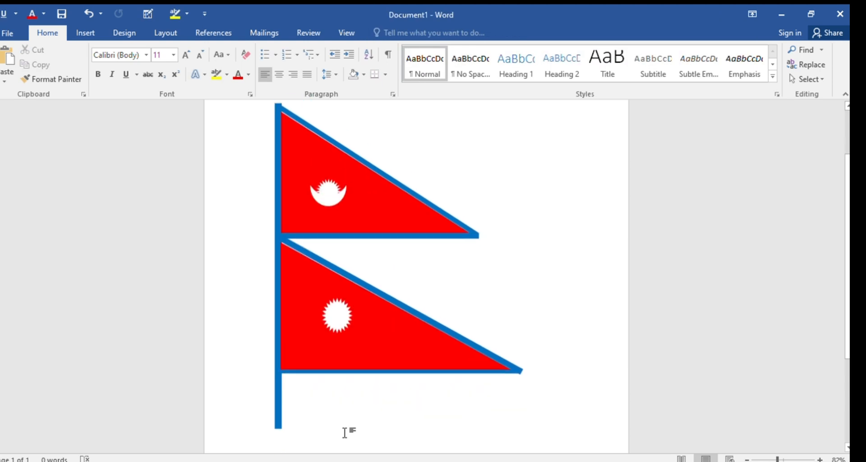
click(85, 33)
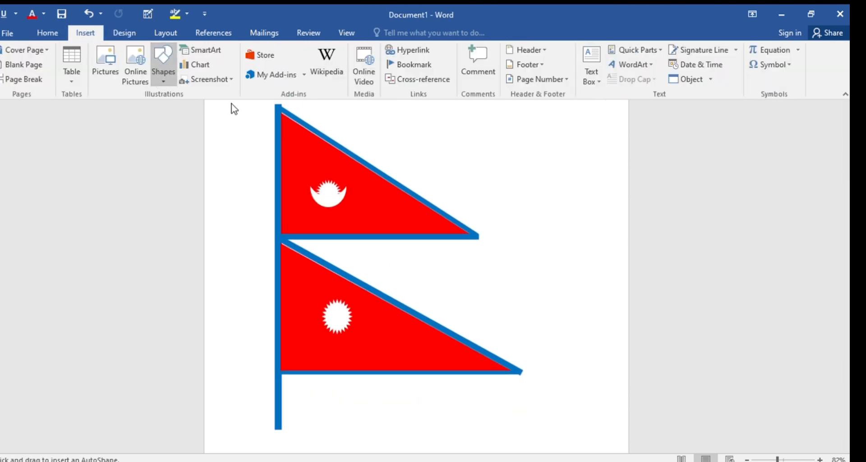
click(284, 434)
key(ctrl+z)
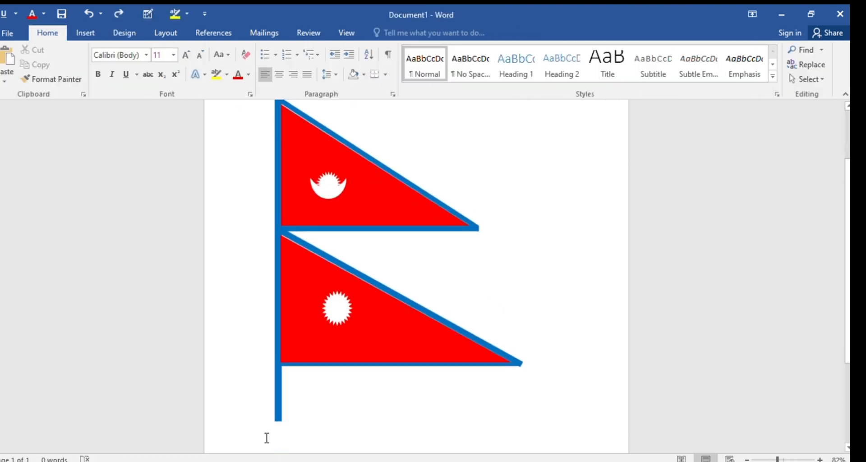
Draw a rectangle about 0.49" wide and 0.32" high centred at the pole's foot, filled white with a black outline.
scroll(273, 445, up, 1)
click(279, 450)
scroll(279, 446, down, 1)
click(321, 389)
drag(286, 400, 291, 392)
click(93, 33)
scroll(271, 381, down, 3)
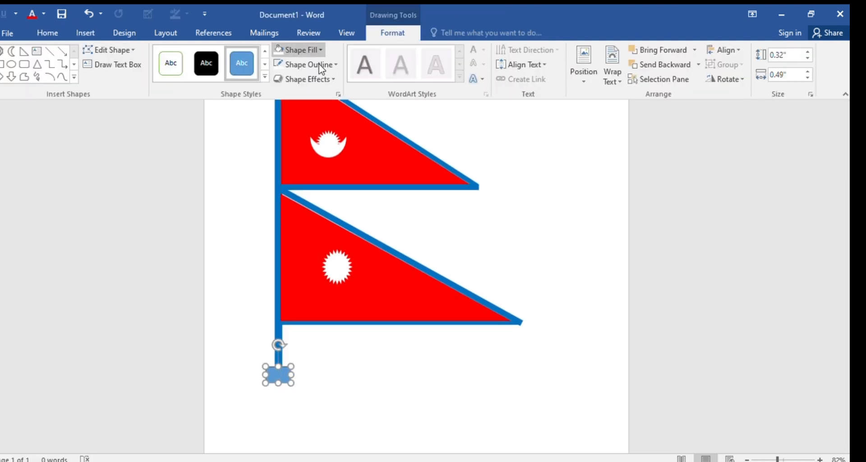
key(ctrl+z)
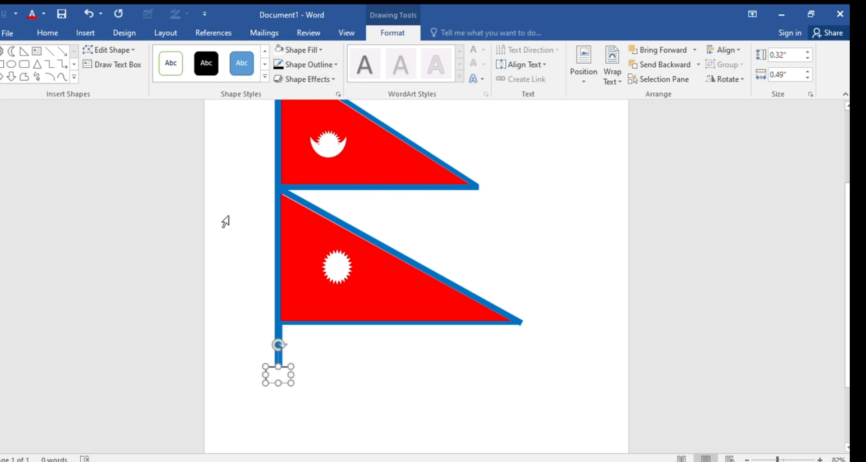
click(226, 221)
Draw a rectangle about 0.87" wide and 0.3" high centred under the first base block, filled white with a black outline.
click(86, 33)
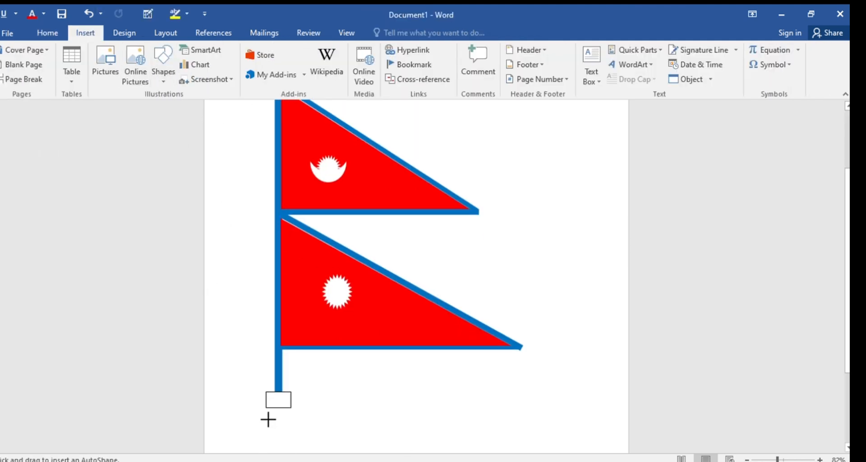
drag(310, 431, 305, 426)
click(319, 50)
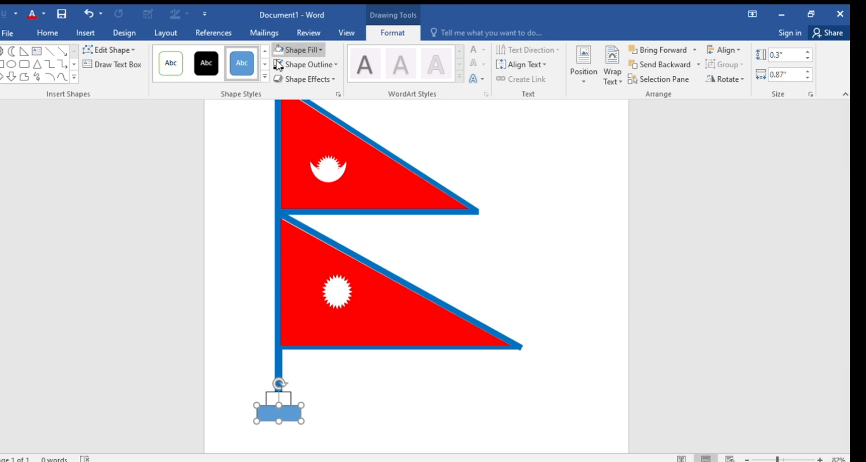
click(281, 76)
click(332, 62)
click(291, 90)
click(246, 192)
click(289, 384)
Draw a third rectangle about 1.27" wide and 0.41" high centred under the second base block, filled white with a black outline.
click(124, 33)
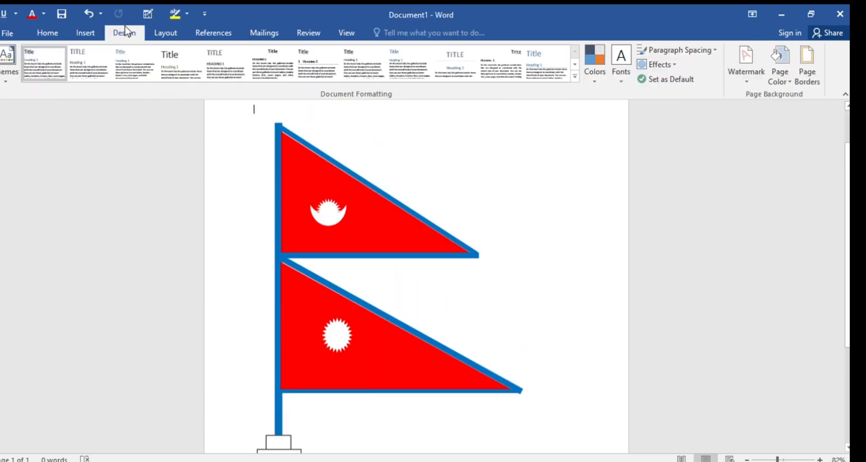
click(85, 33)
click(167, 80)
click(187, 118)
scroll(289, 301, down, 5)
drag(323, 372, 318, 366)
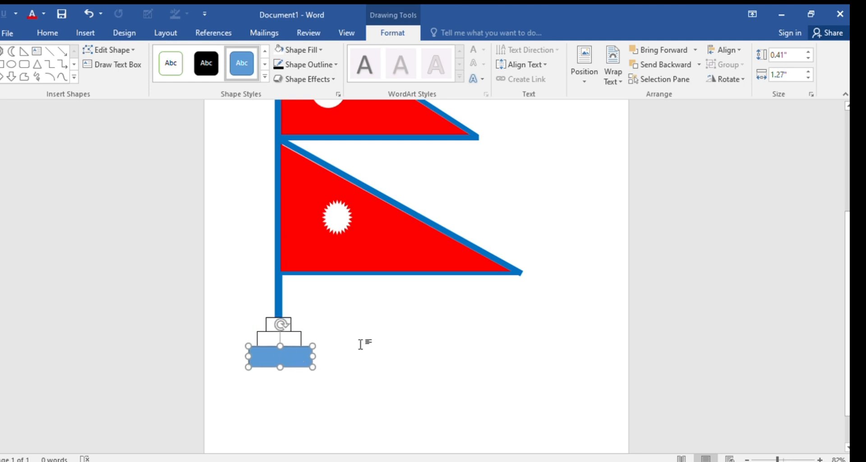
click(360, 344)
scroll(360, 344, down, 1)
right_click(286, 330)
click(316, 354)
click(312, 180)
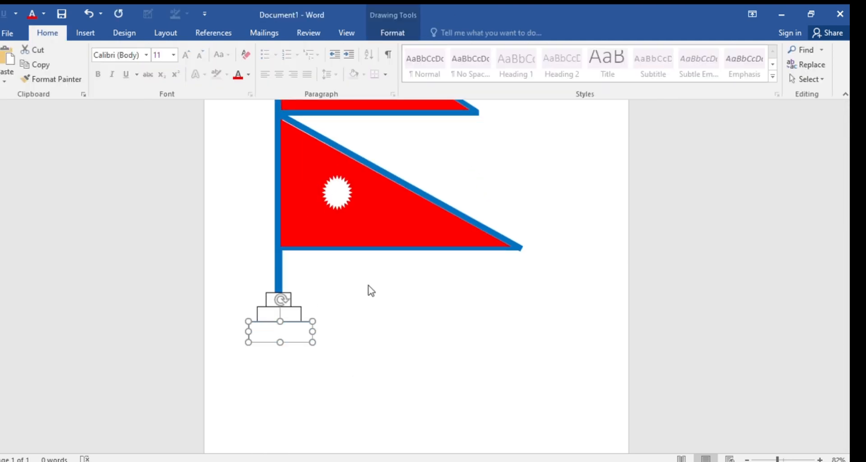
click(363, 289)
Fill all three rectangles of the pole's stepped base with dark orange-brown.
scroll(346, 388, up, 2)
click(280, 373)
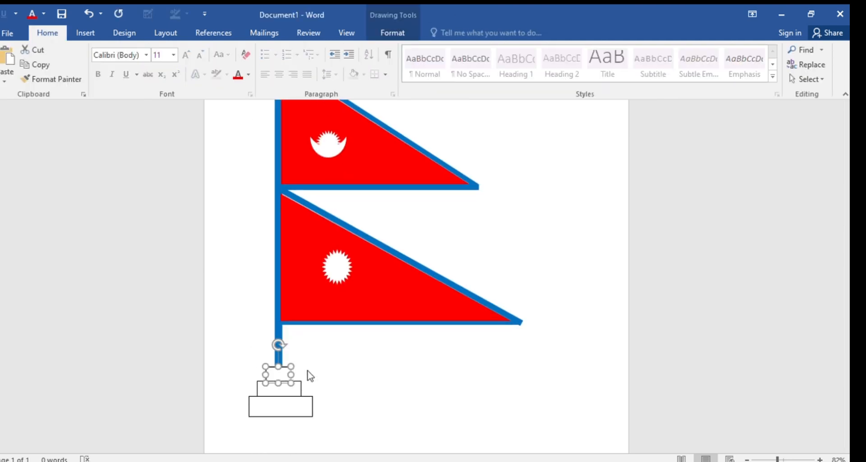
right_click(288, 384)
click(336, 404)
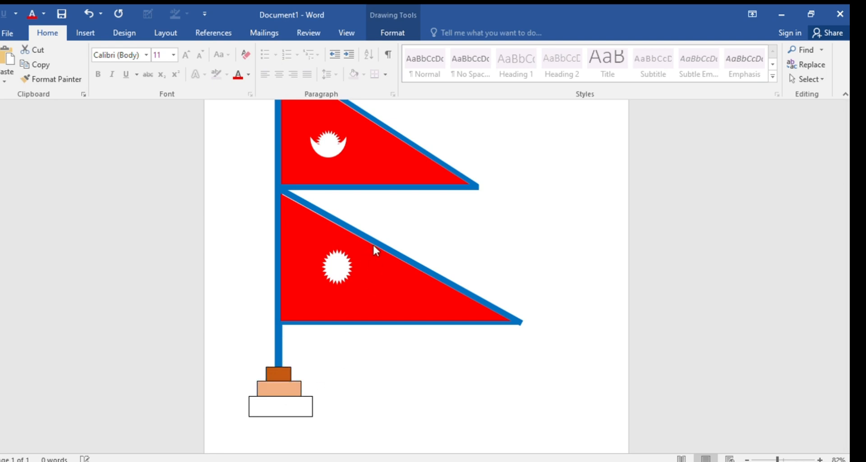
click(379, 277)
click(301, 400)
key(F4)
click(391, 373)
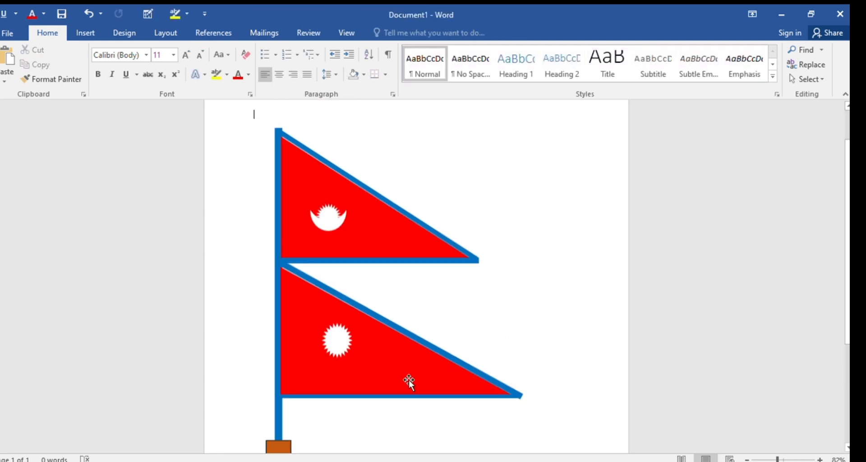
scroll(409, 379, down, 1)
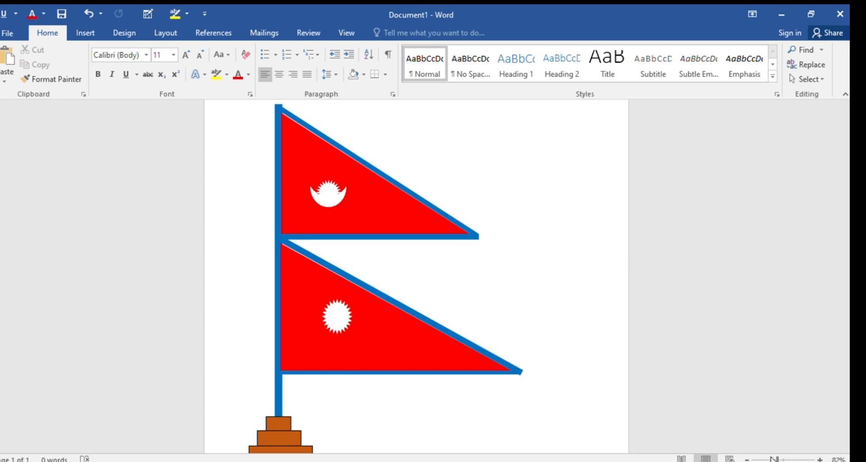